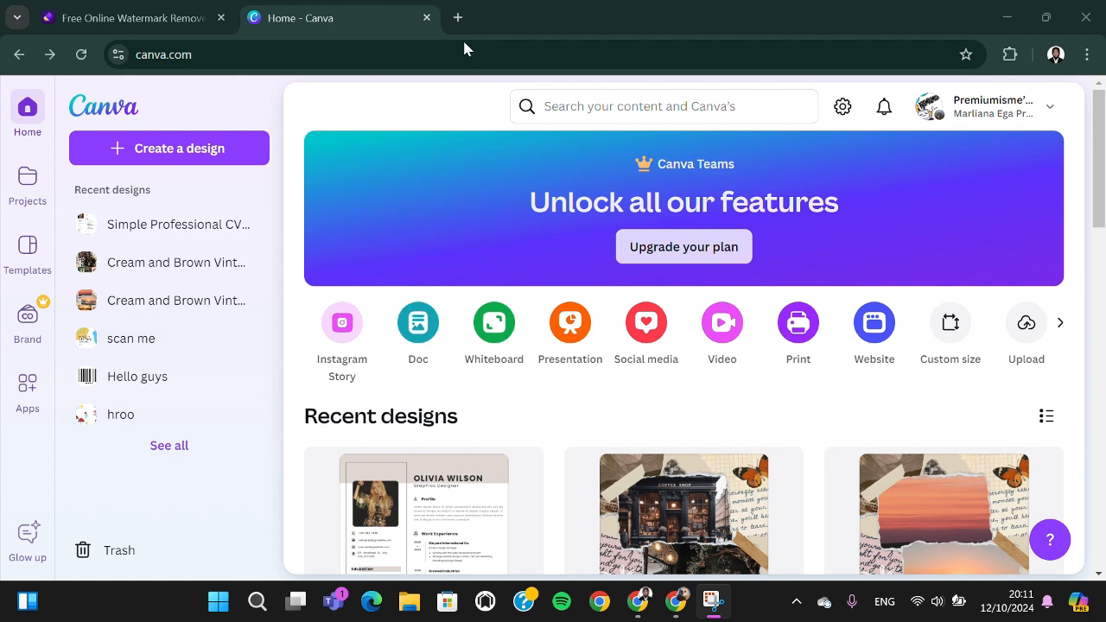
Step: Start a new blank presentation and search its templates for "Scrapbook Presentations"
click(570, 332)
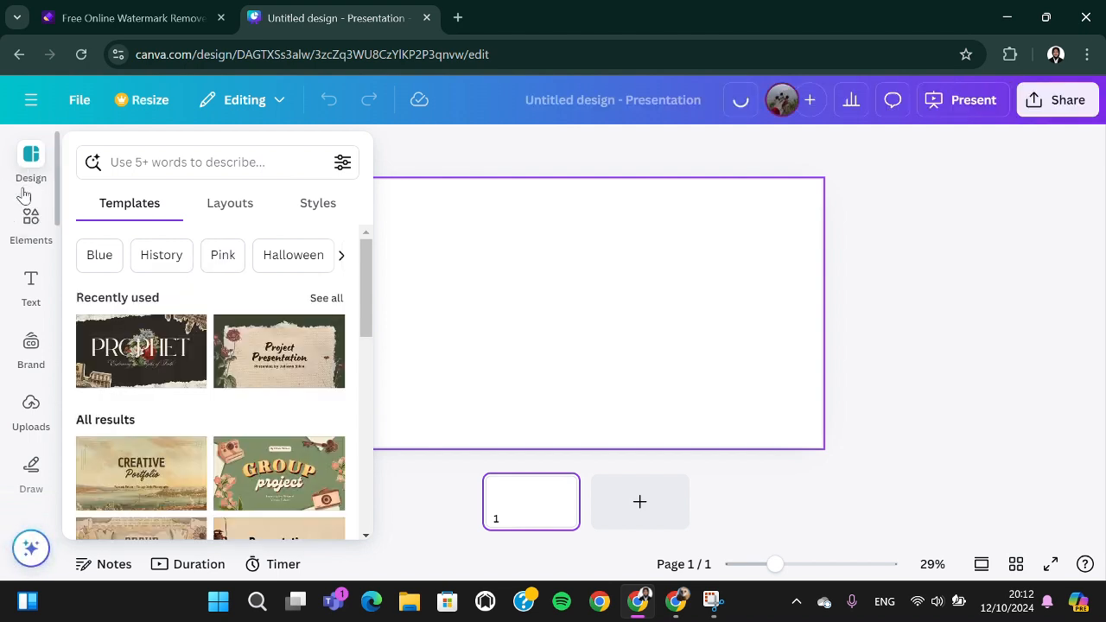
click(190, 162)
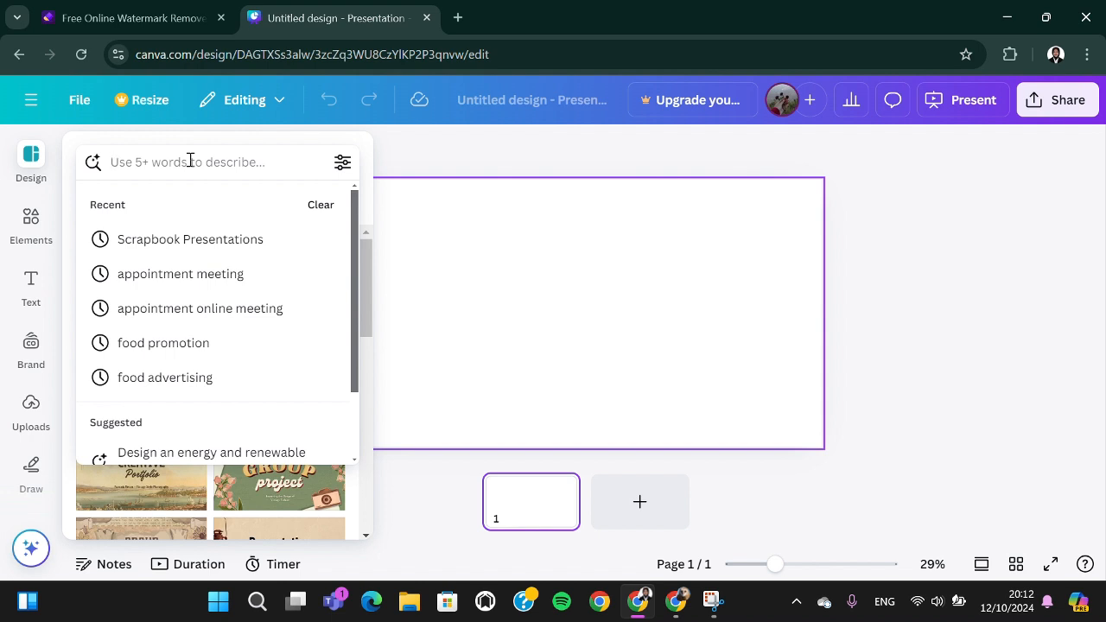
click(190, 239)
mouse_move(194, 251)
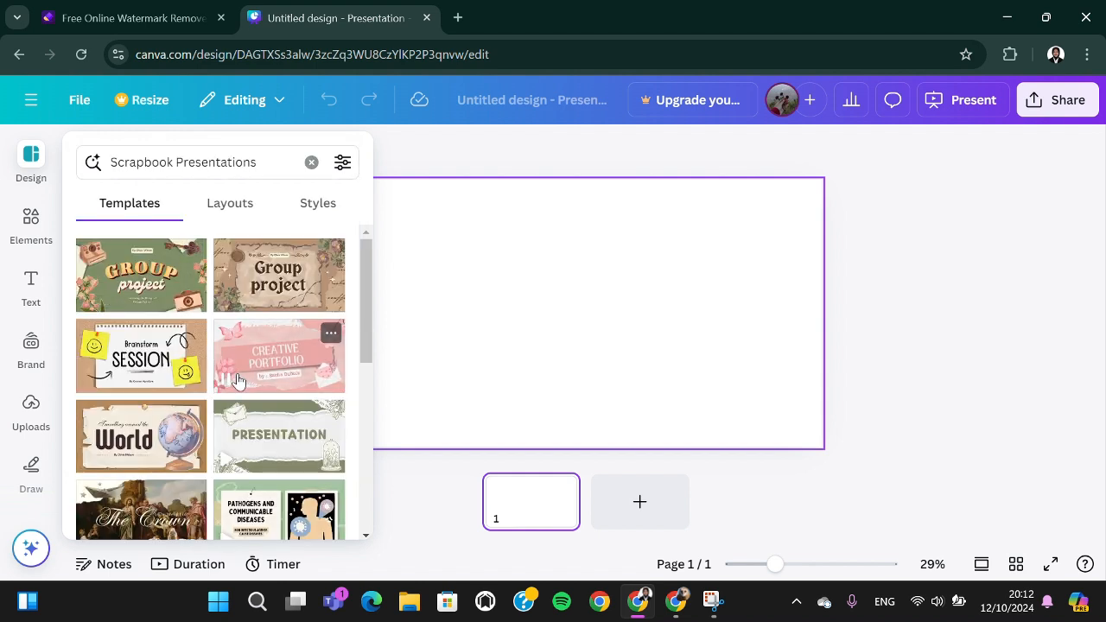
Step: Apply the "Group project" cover from the Beige and Brown Organic Vintage Group Project Presentation template to page 1
scroll(233, 371, down, 1)
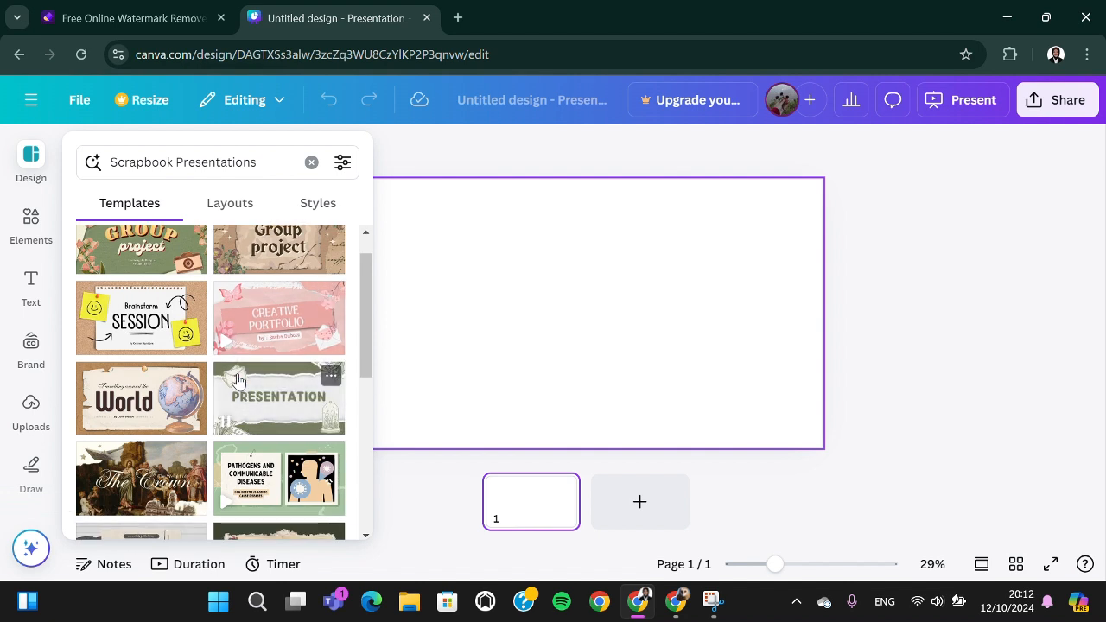
scroll(239, 380, up, 1)
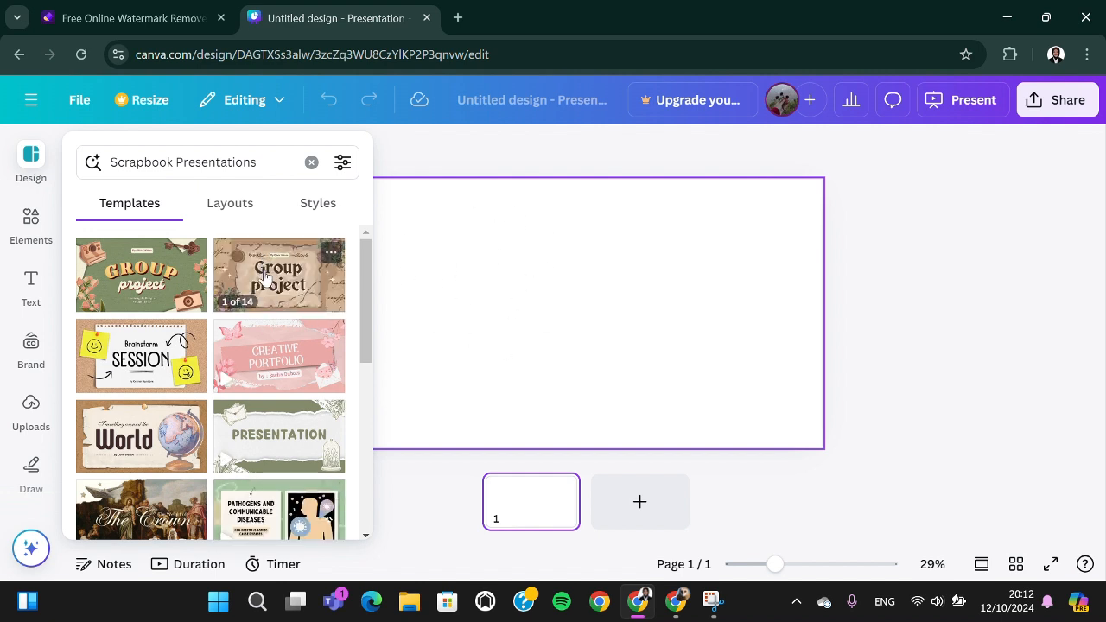
click(285, 297)
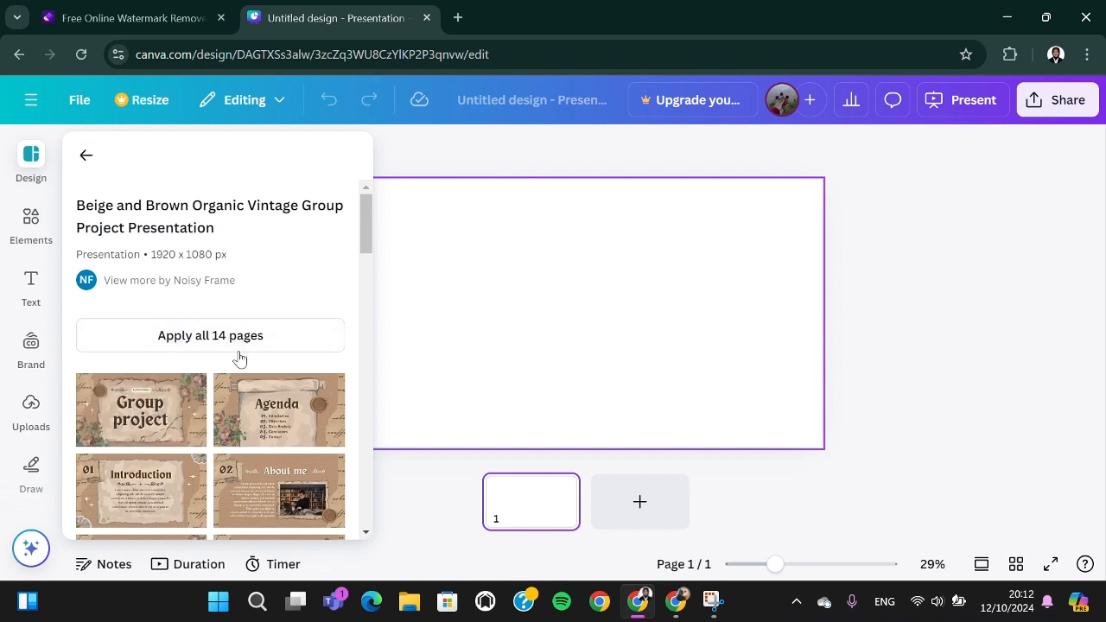
click(152, 417)
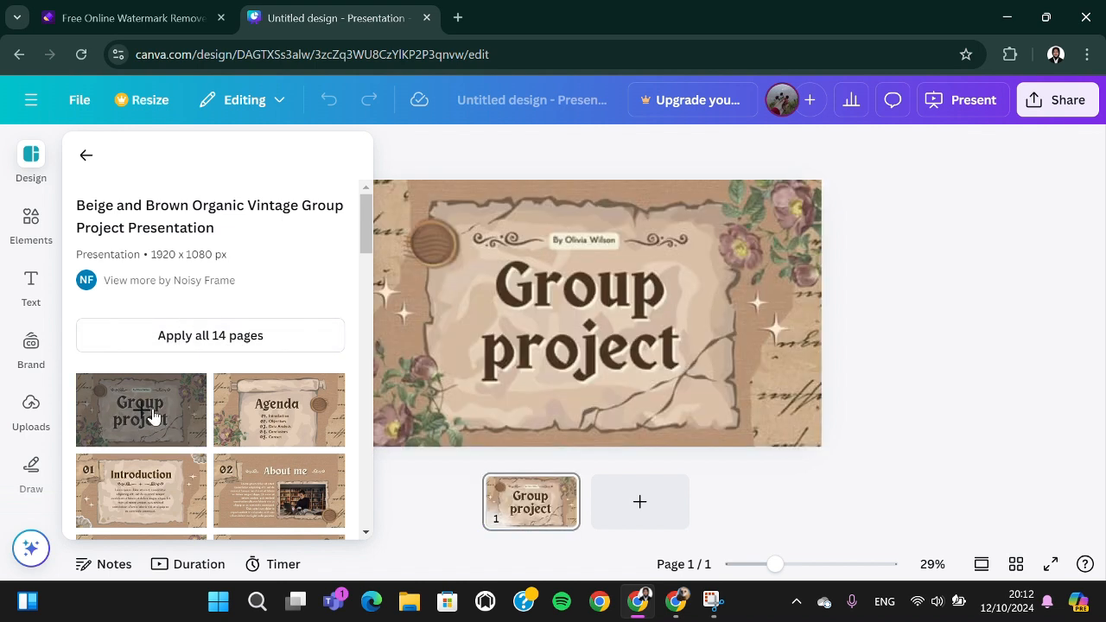
click(86, 155)
Step: Add a second page and apply the "Learning Outcomes" layout from The Art of Collage template to it
click(650, 519)
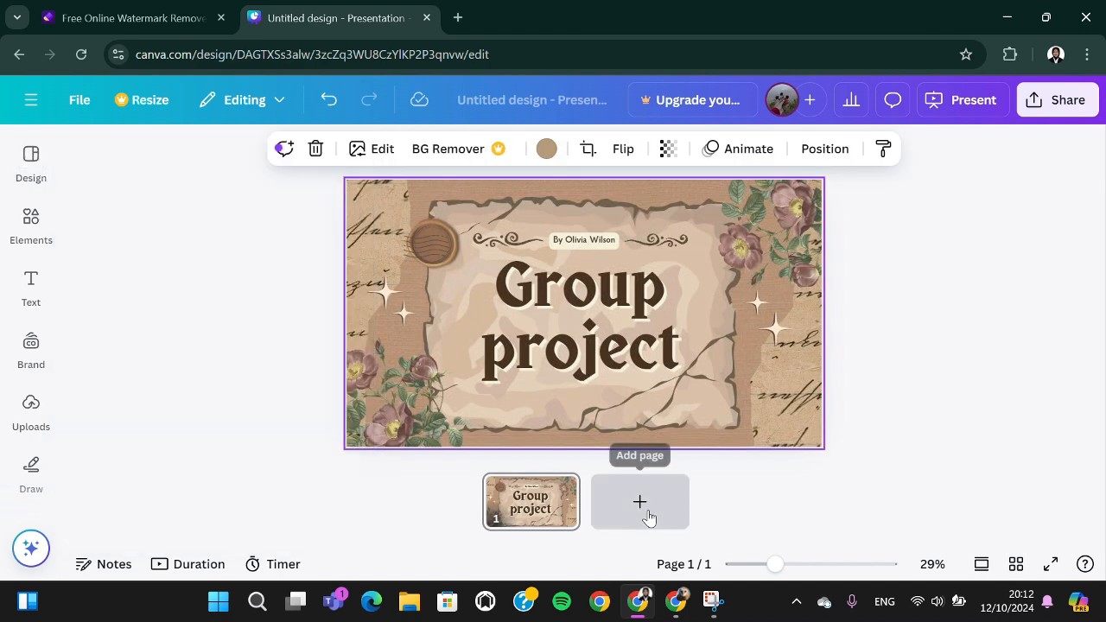
click(31, 161)
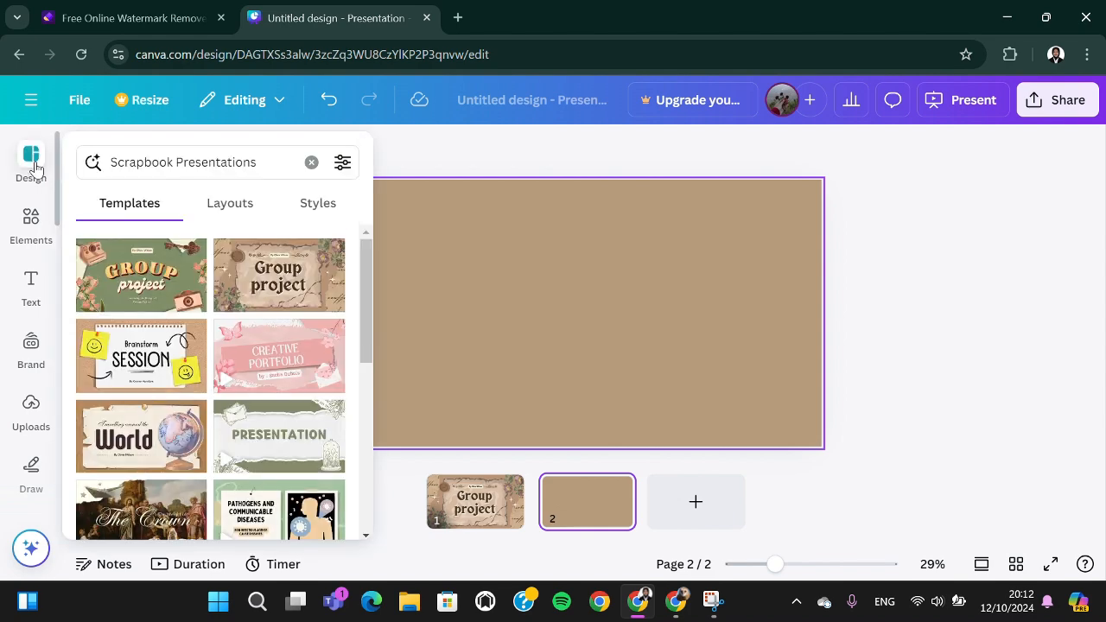
scroll(311, 255, down, 1)
scroll(311, 254, down, 5)
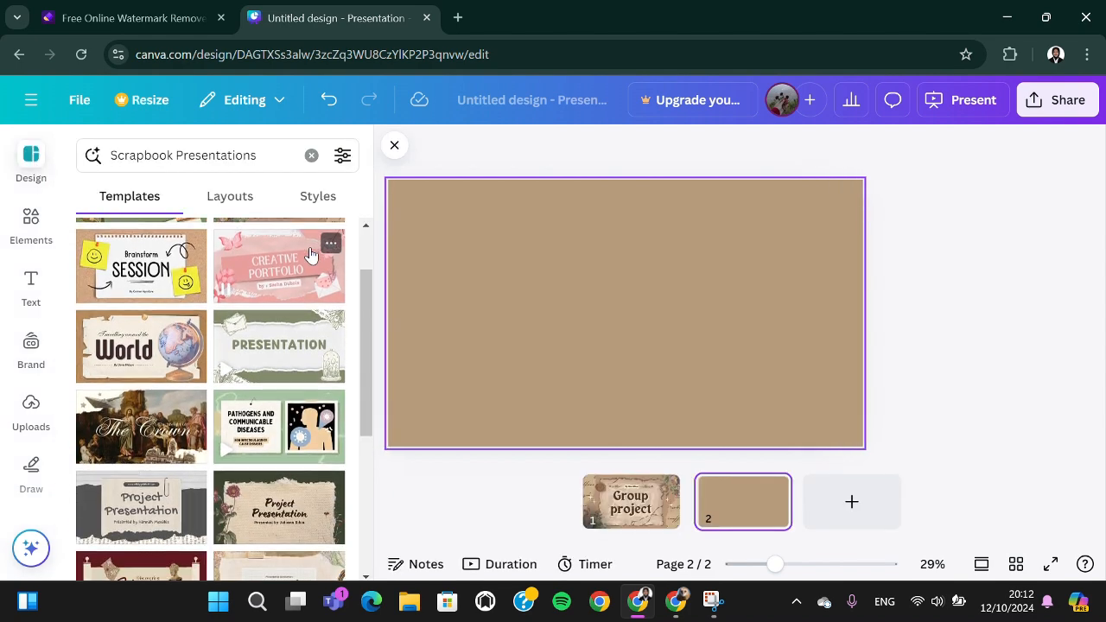
scroll(311, 255, up, 1)
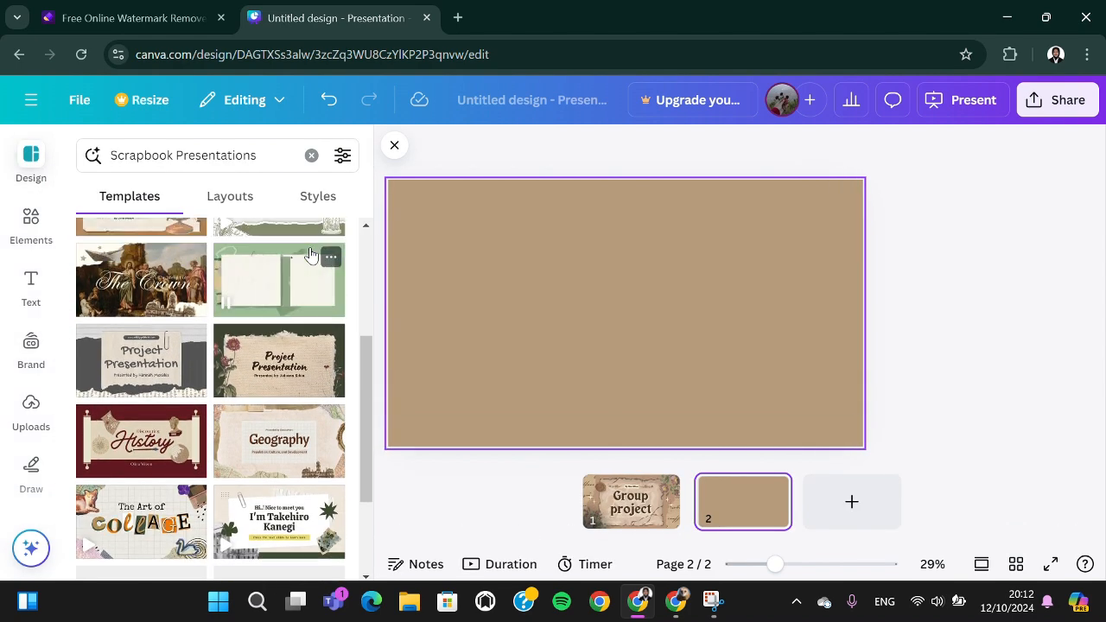
scroll(311, 254, down, 2)
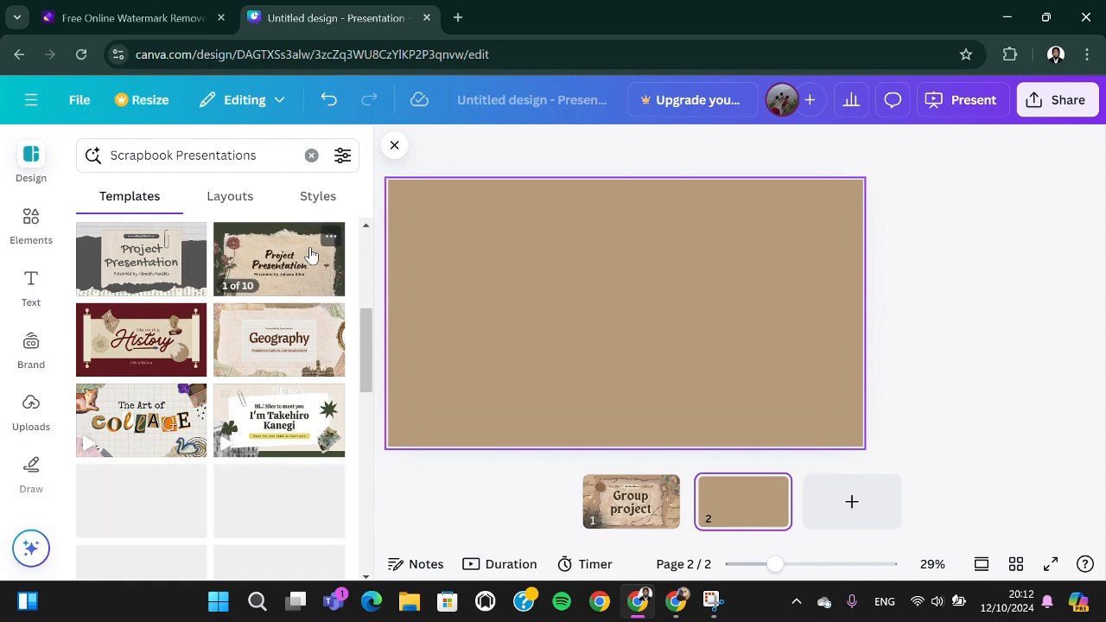
click(160, 436)
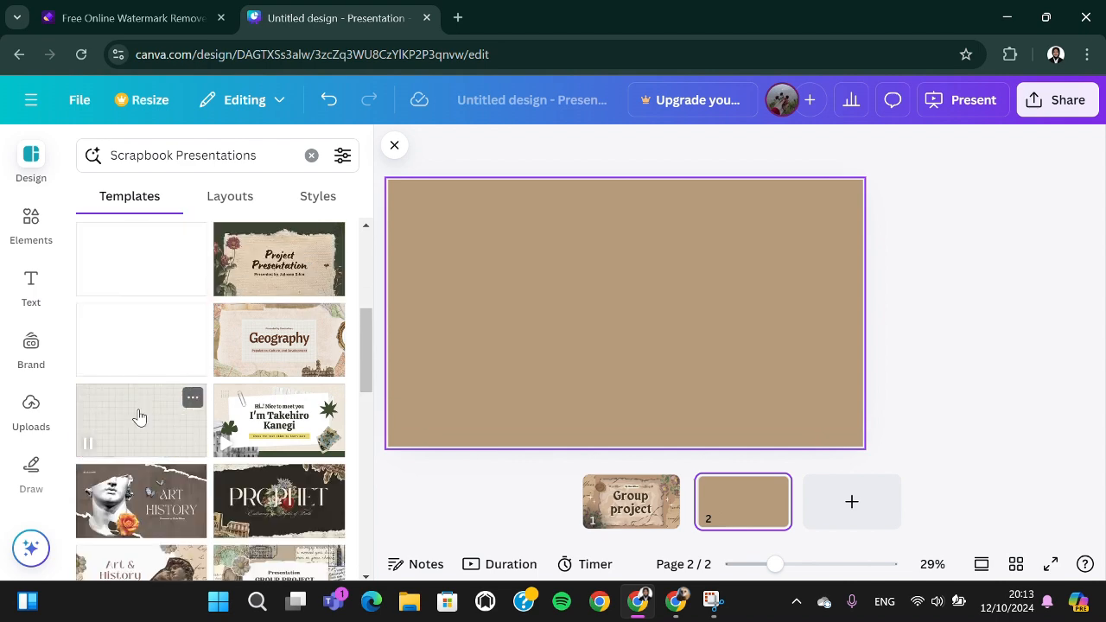
scroll(221, 432, down, 1)
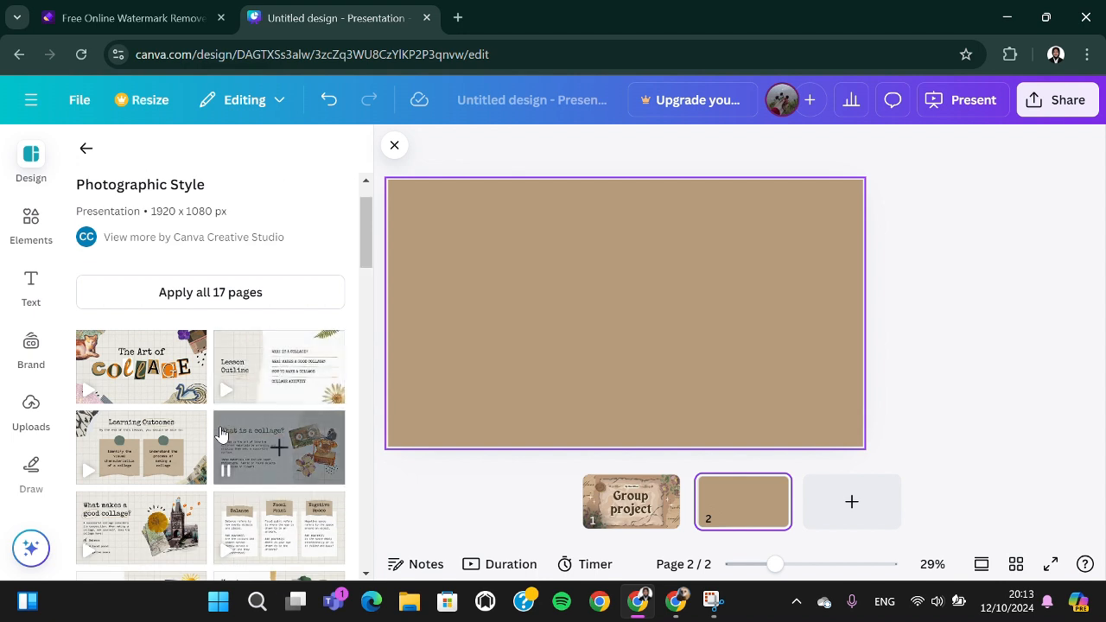
scroll(206, 399, down, 2)
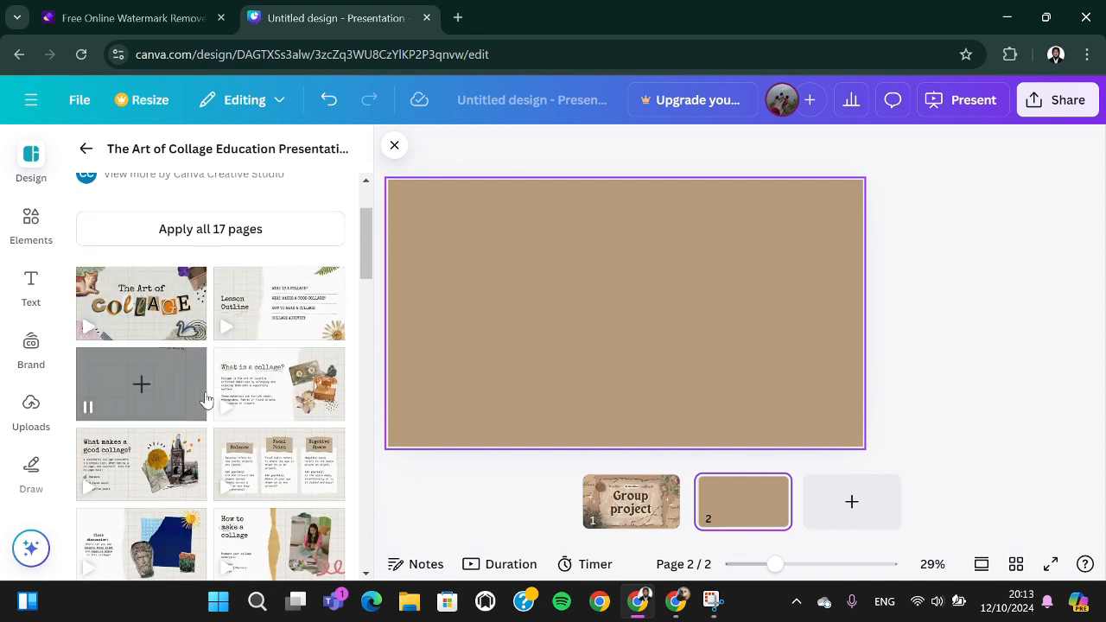
scroll(205, 399, up, 1)
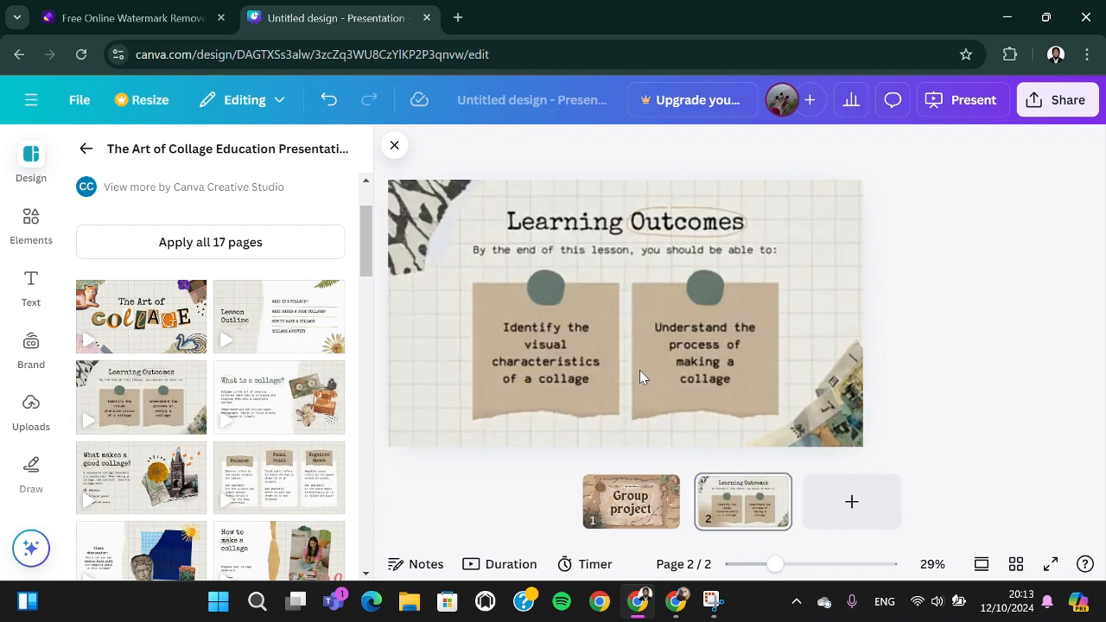
Step: Add a third page and apply the "Documentation" layout from the Brown Scrapbook Art and History template
click(87, 148)
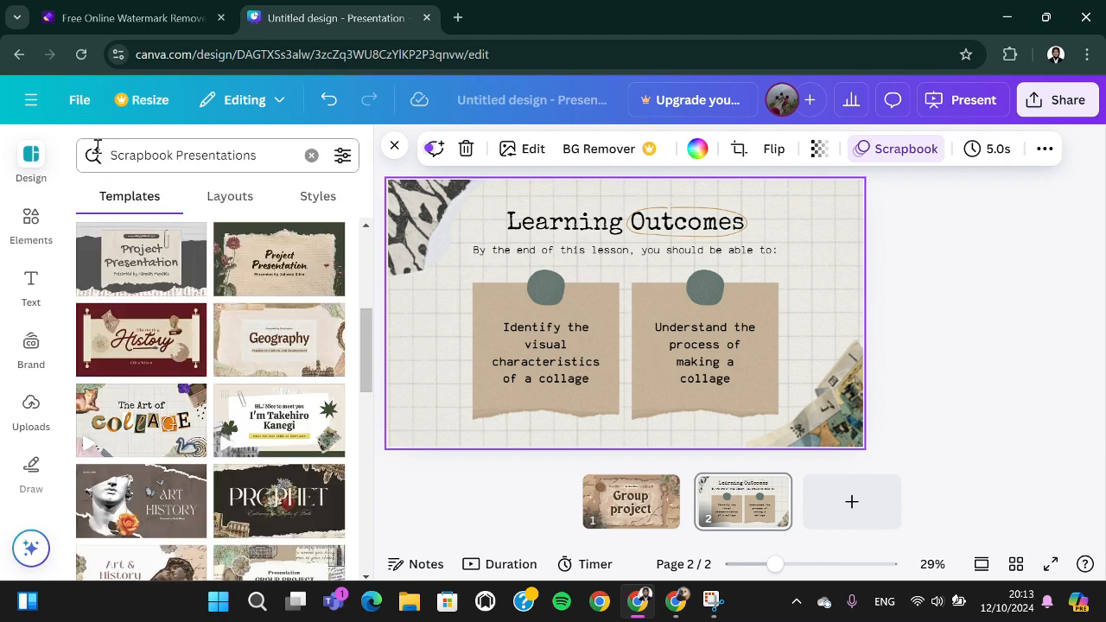
scroll(188, 348, down, 5)
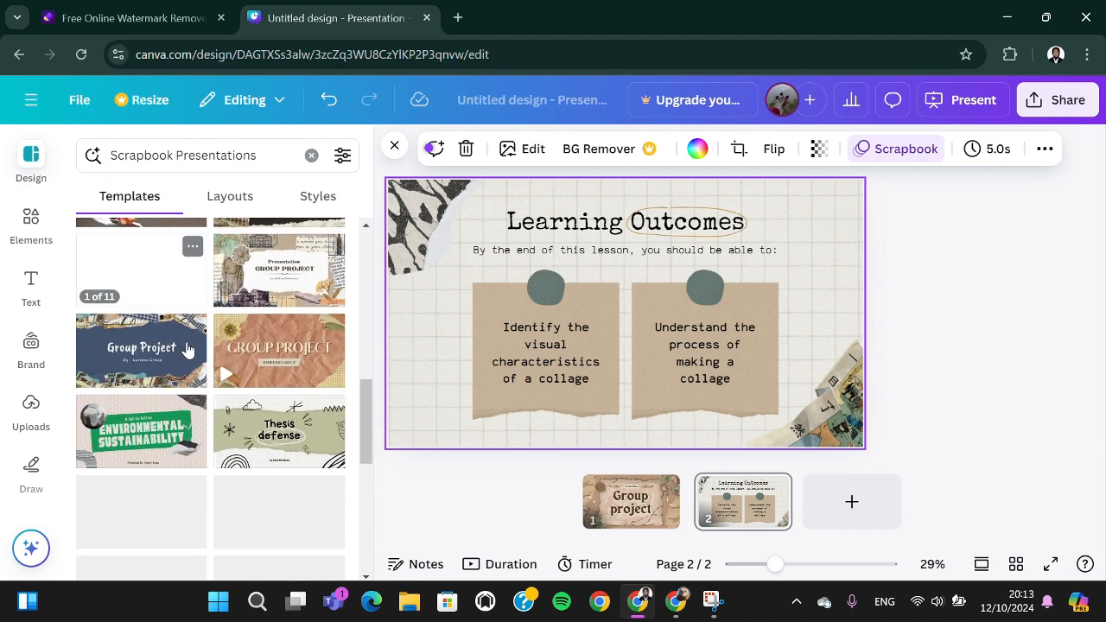
scroll(188, 348, down, 3)
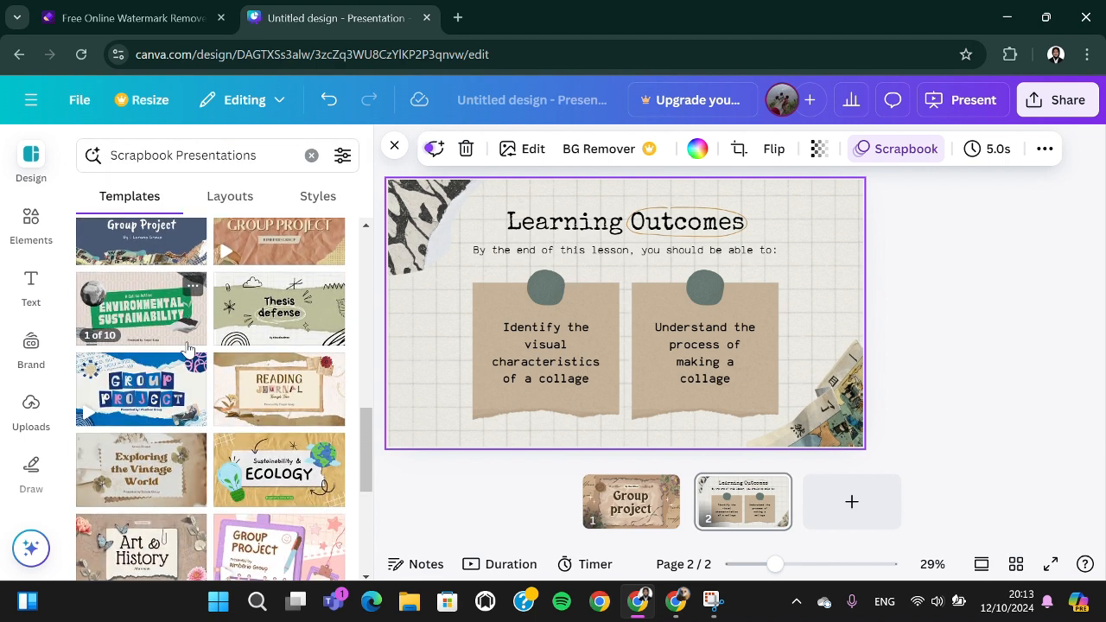
scroll(188, 348, down, 5)
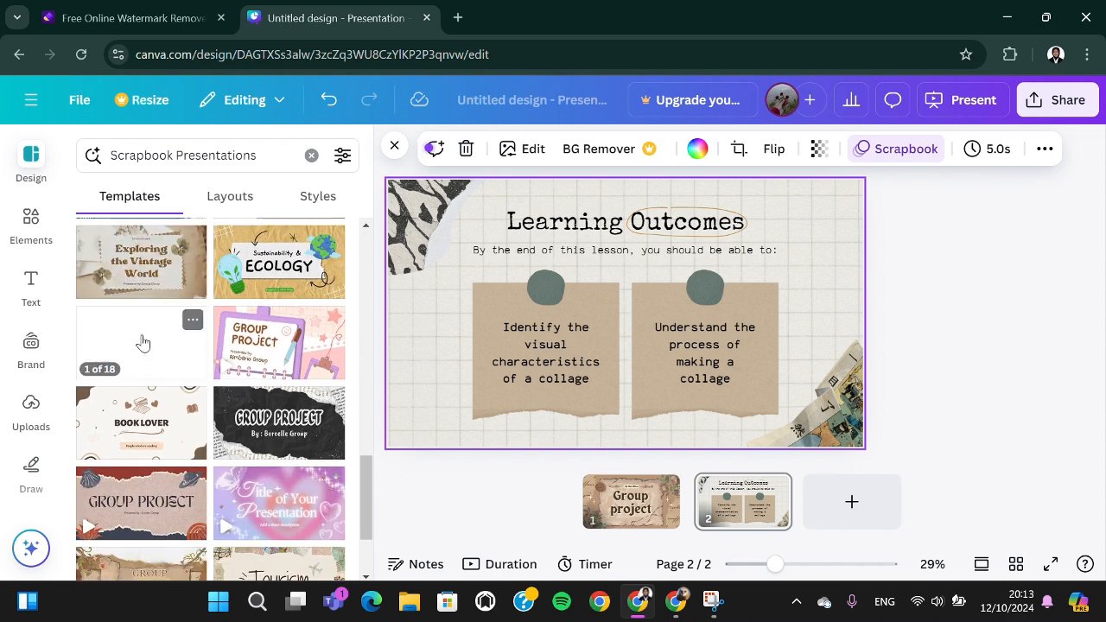
click(143, 343)
scroll(218, 461, down, 2)
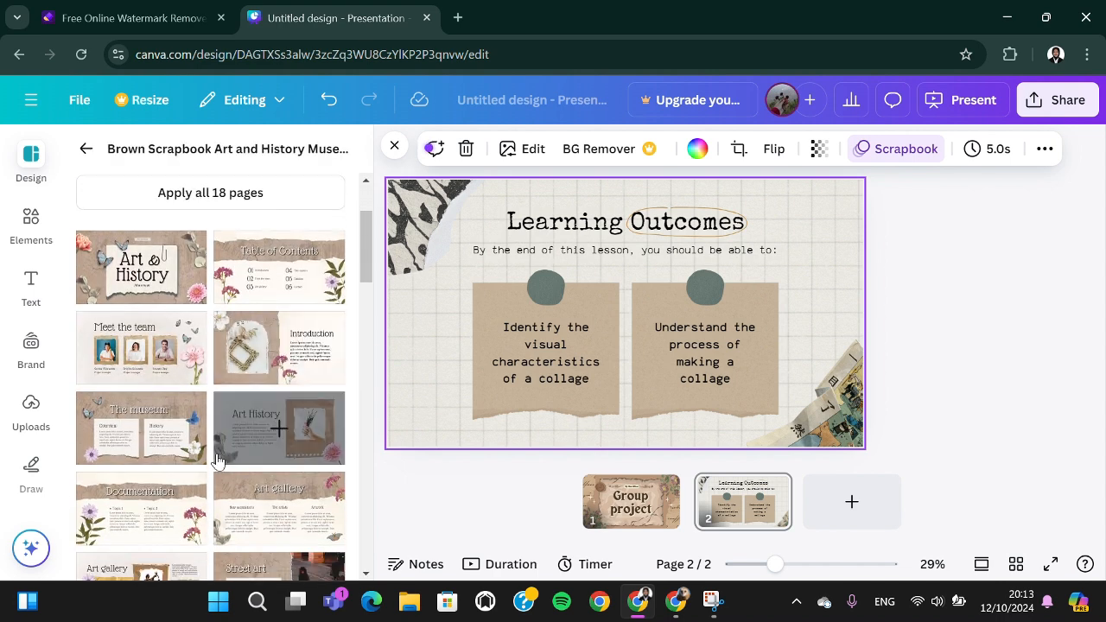
scroll(218, 460, down, 2)
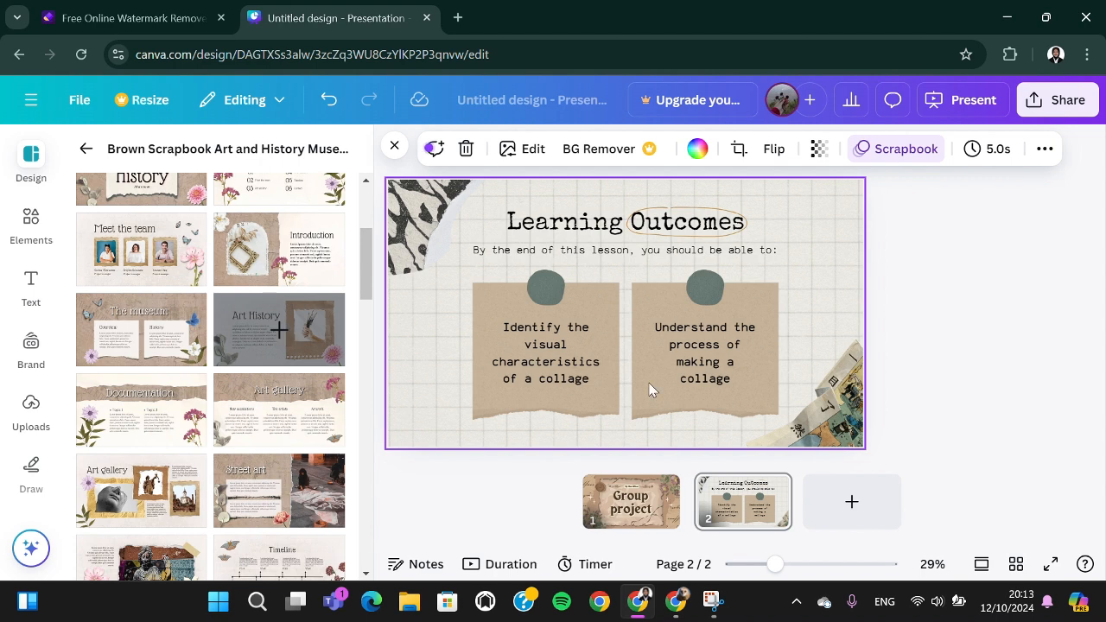
click(852, 501)
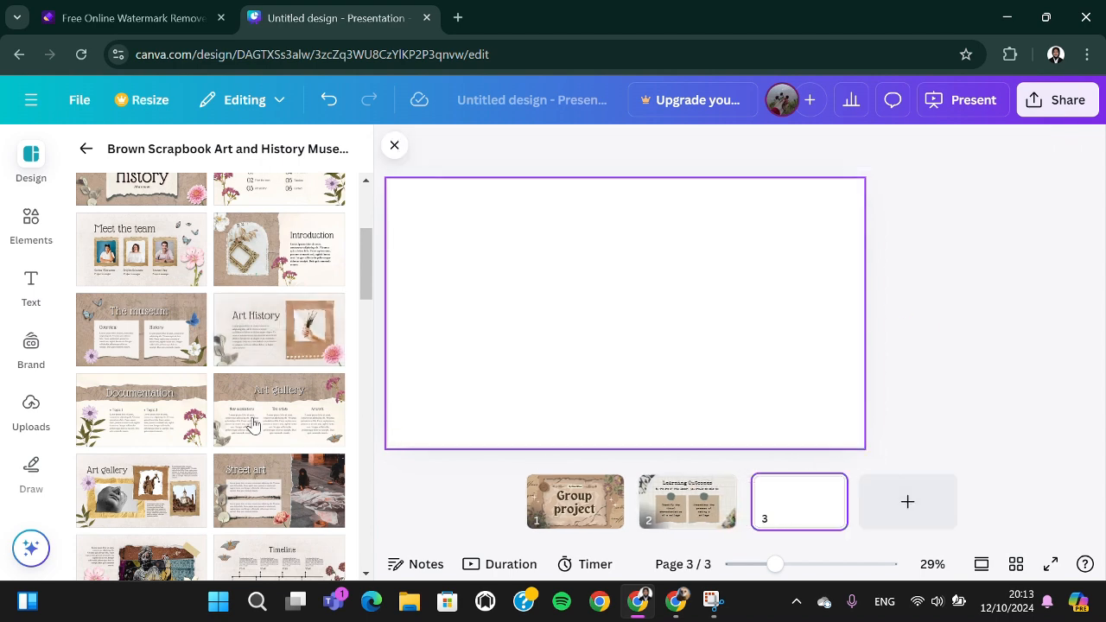
click(144, 416)
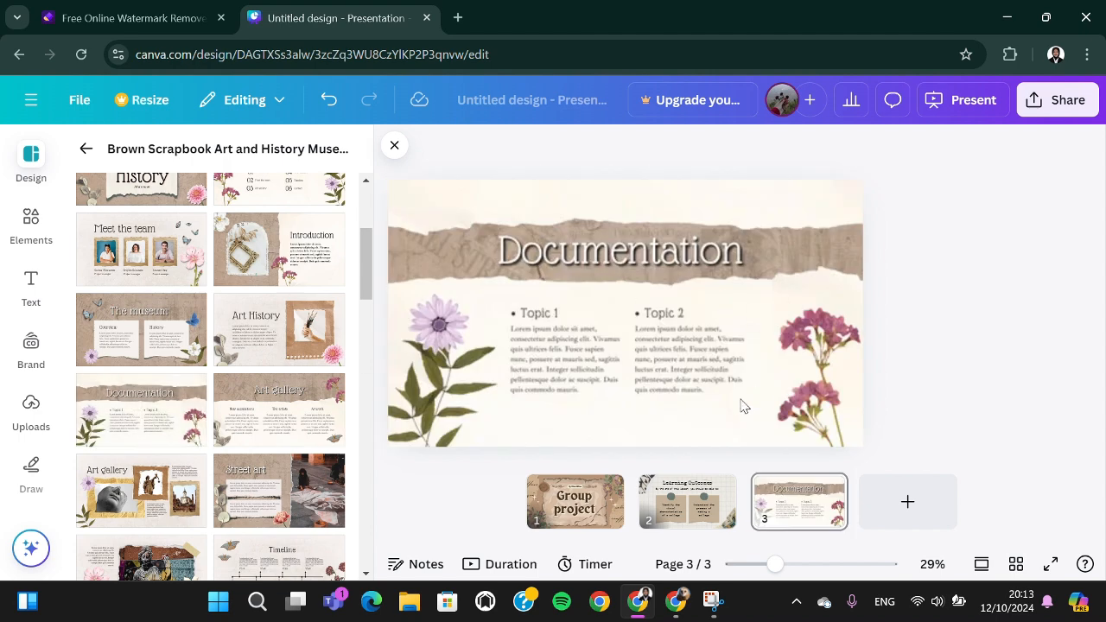
Step: Review the three presentation pages in turn, then return to the Scrapbook Presentations template results
click(588, 488)
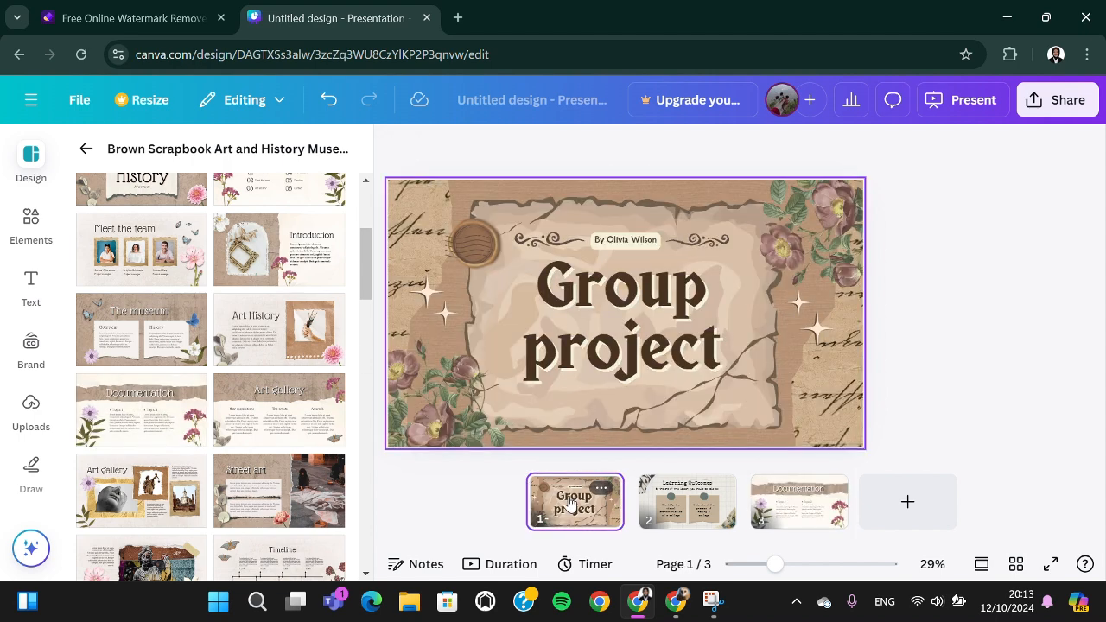
click(682, 508)
click(796, 508)
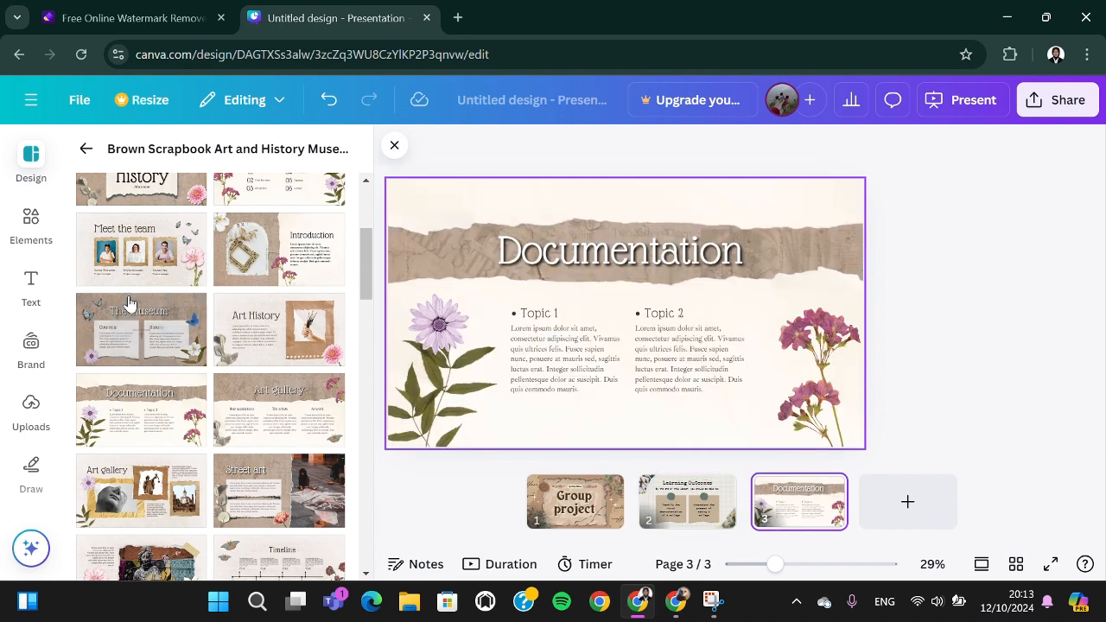
scroll(127, 293, up, 5)
click(85, 148)
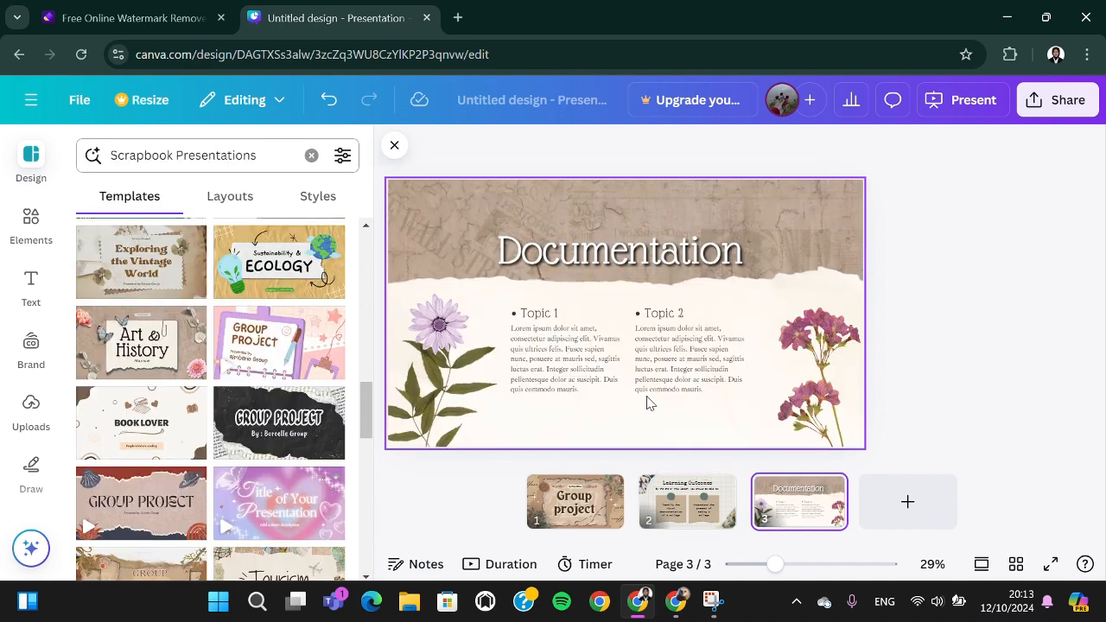
Step: Replace the "Group project" title on the cover page with "Presentation"
click(570, 509)
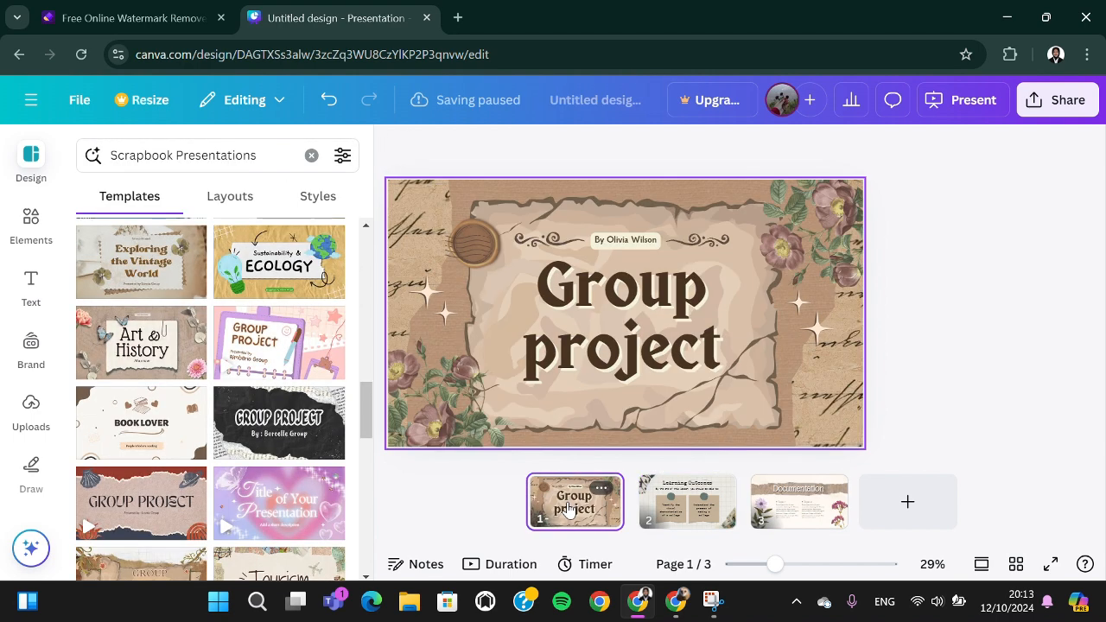
click(670, 361)
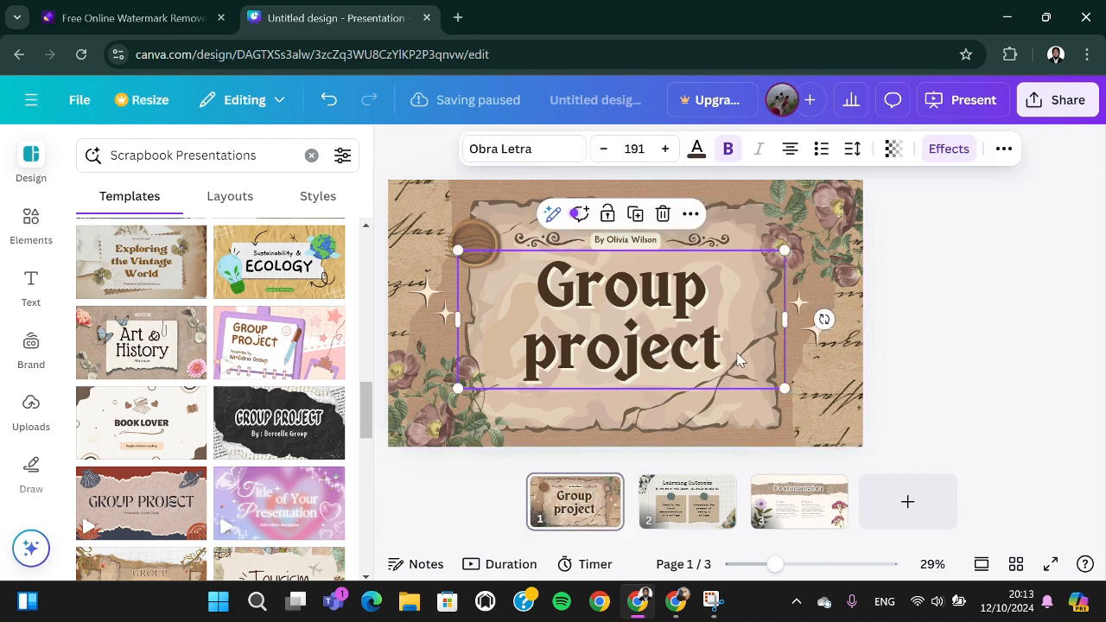
click(701, 340)
click(722, 348)
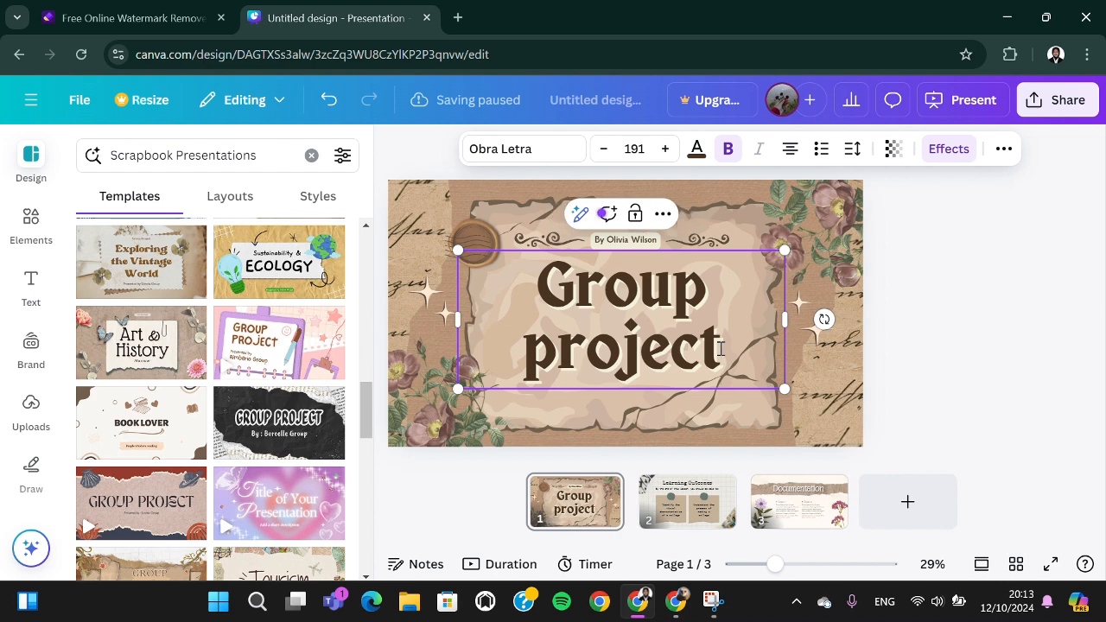
drag(722, 348, 542, 291)
key(BackSpace)
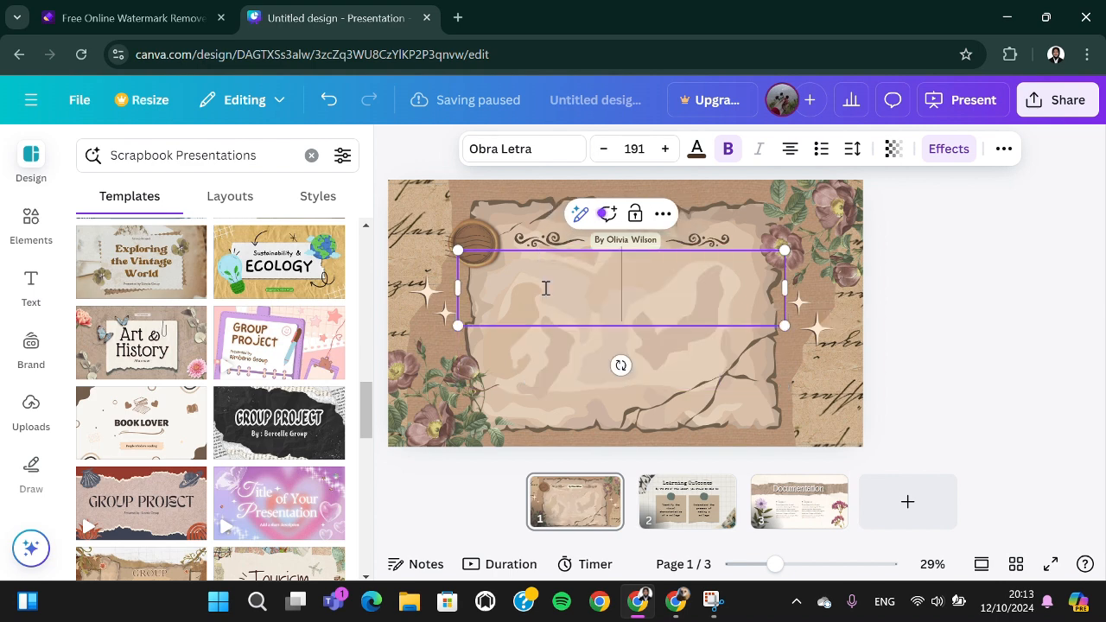
text(Presen)
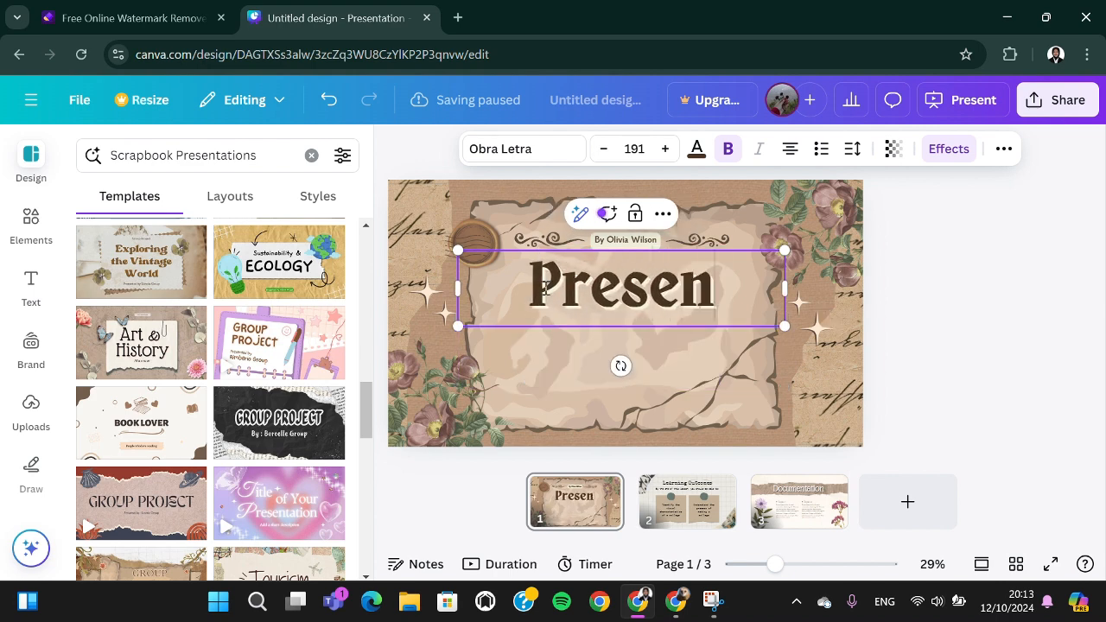
text(tatio)
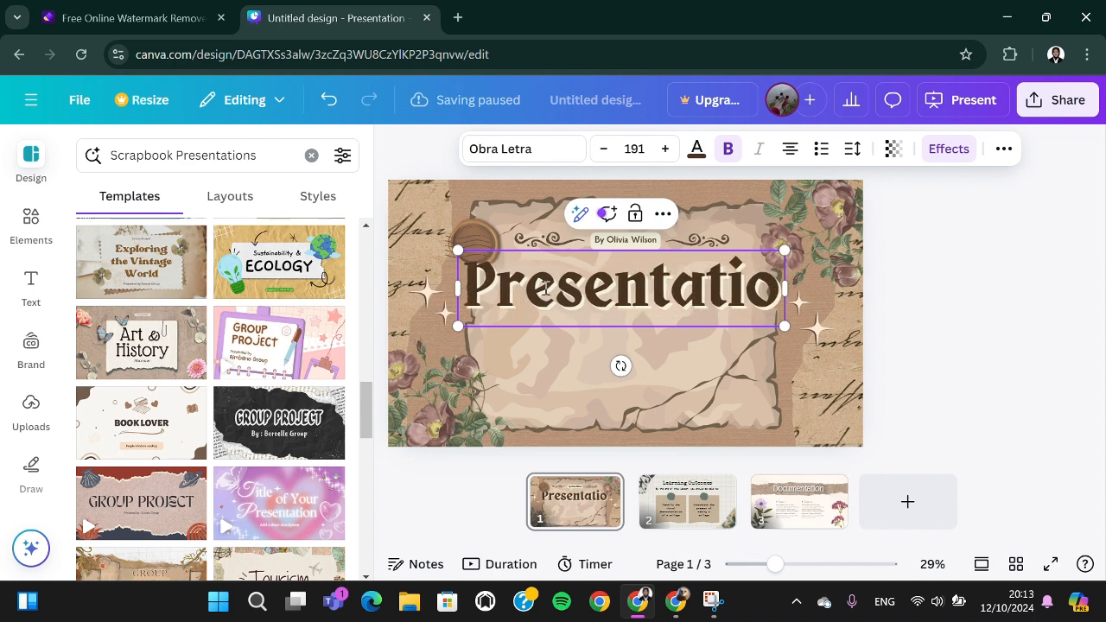
text(n)
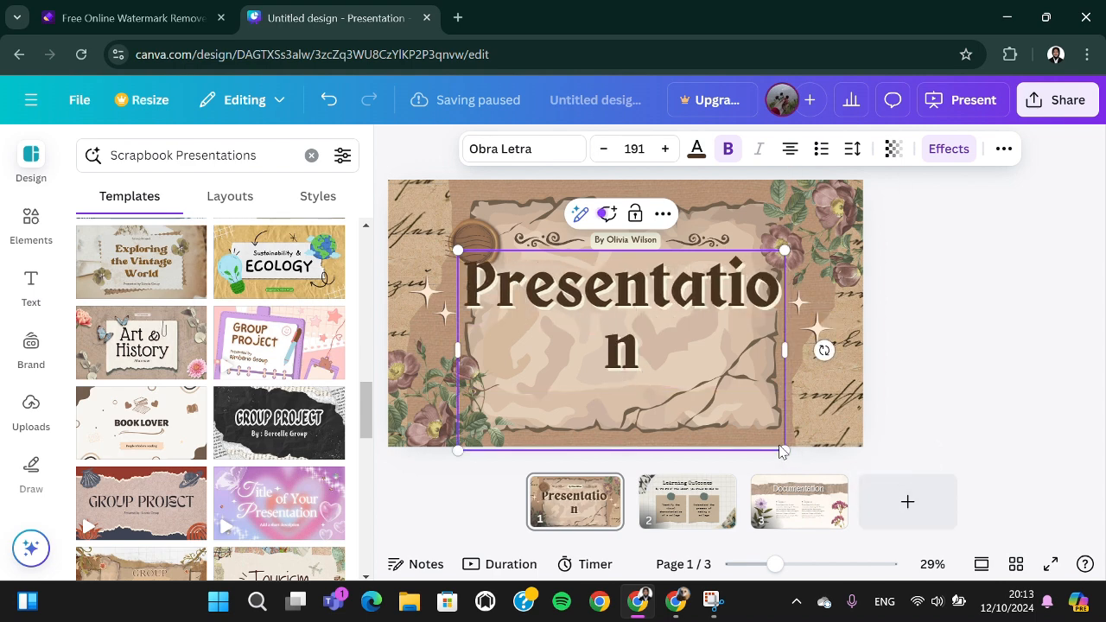
Step: Scale the cover title down to font size 133 on a single line and place it in the middle of the parchment
drag(784, 449, 684, 388)
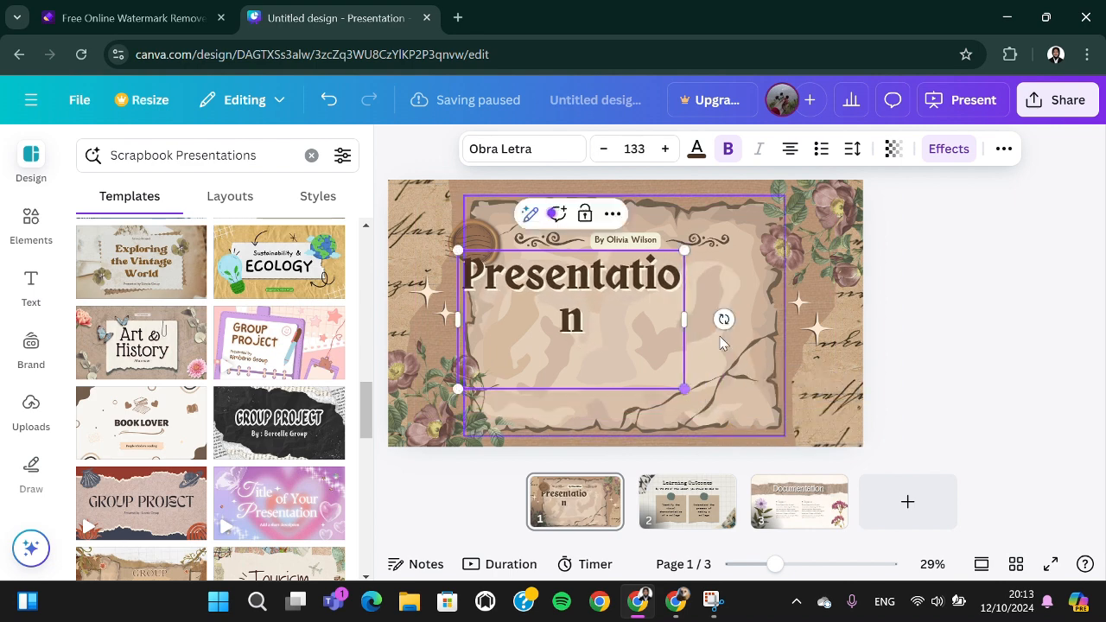
drag(685, 320, 757, 316)
click(648, 376)
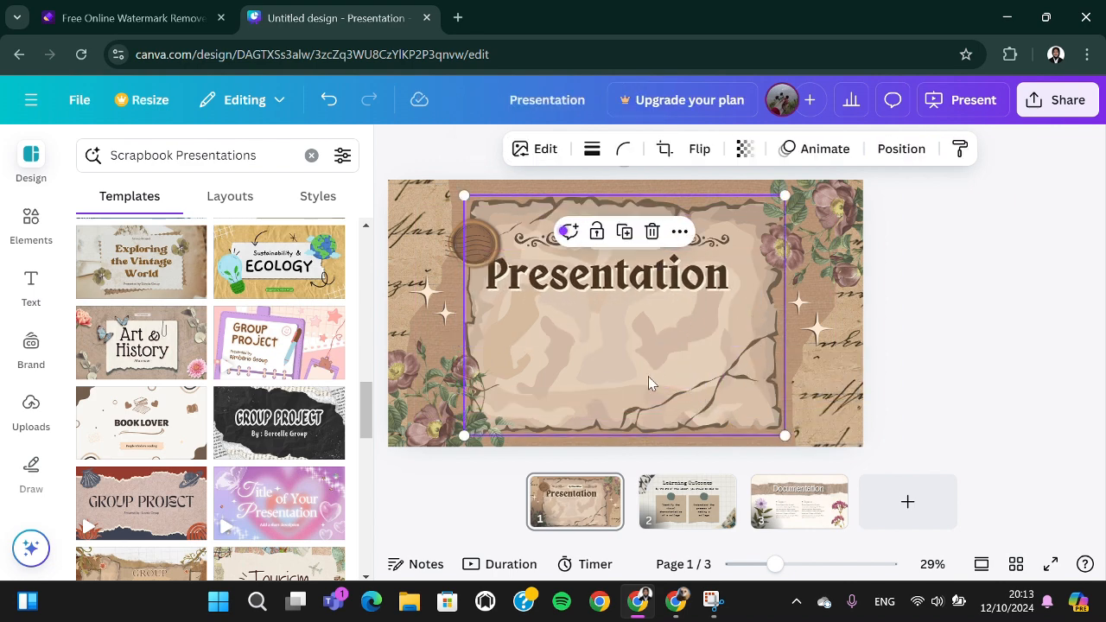
drag(642, 291, 659, 317)
Step: Apply the Breathe animation to the "Presentation" title on the cover page
click(637, 287)
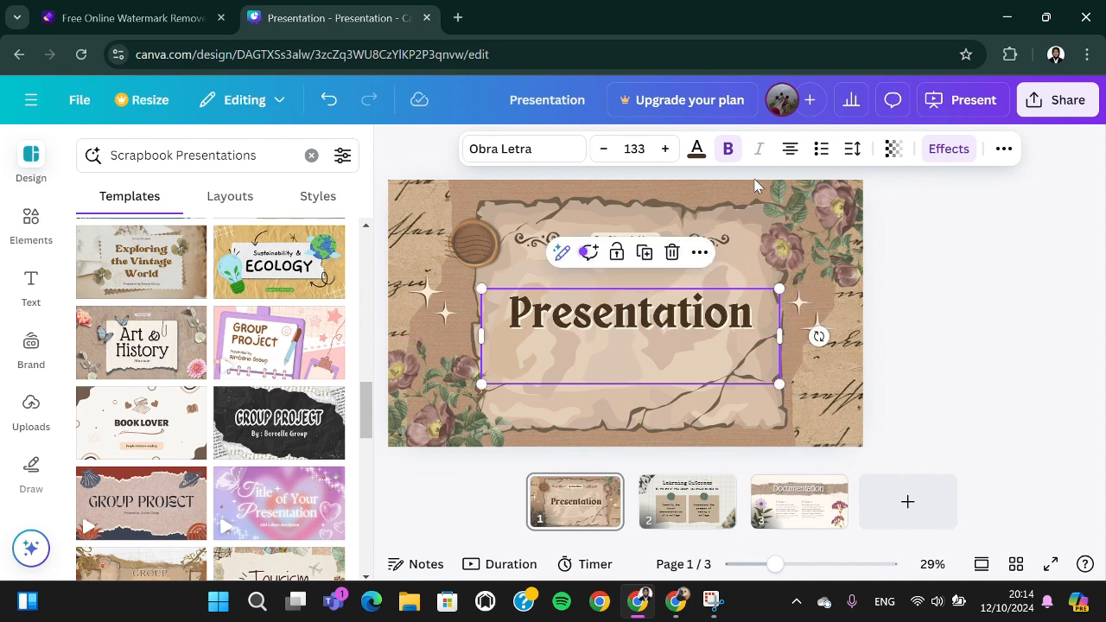
click(1004, 151)
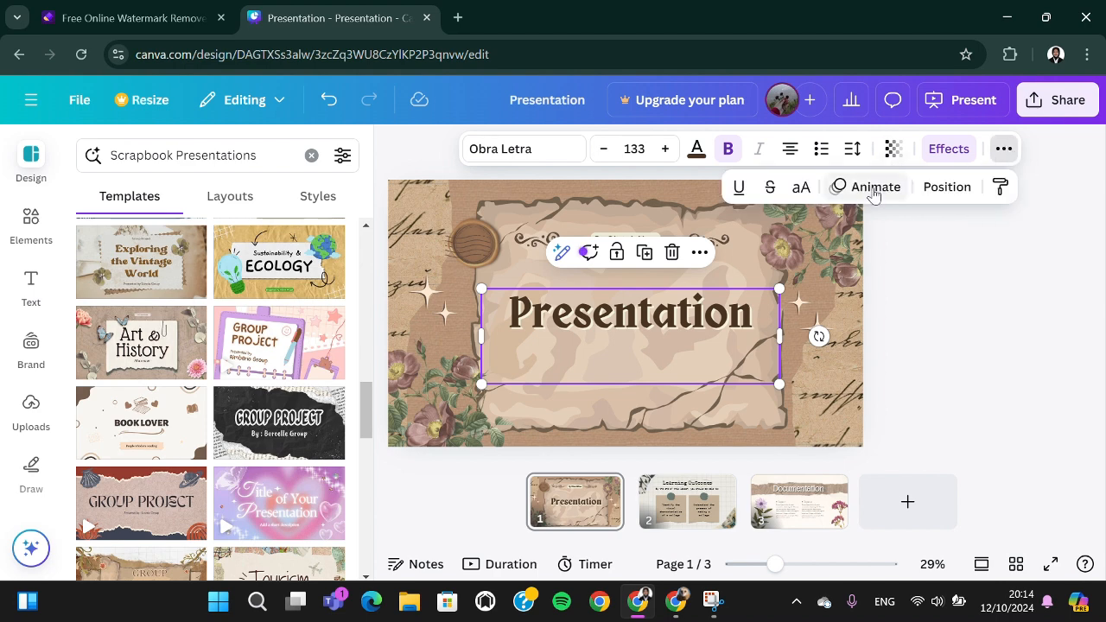
click(839, 187)
scroll(219, 450, down, 3)
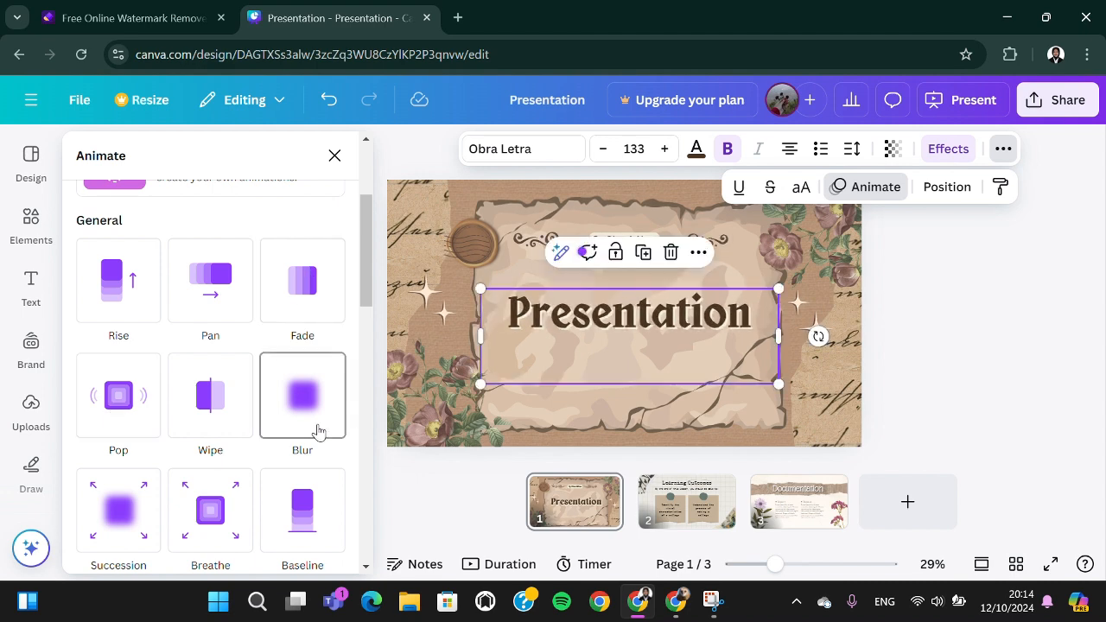
scroll(307, 491, down, 1)
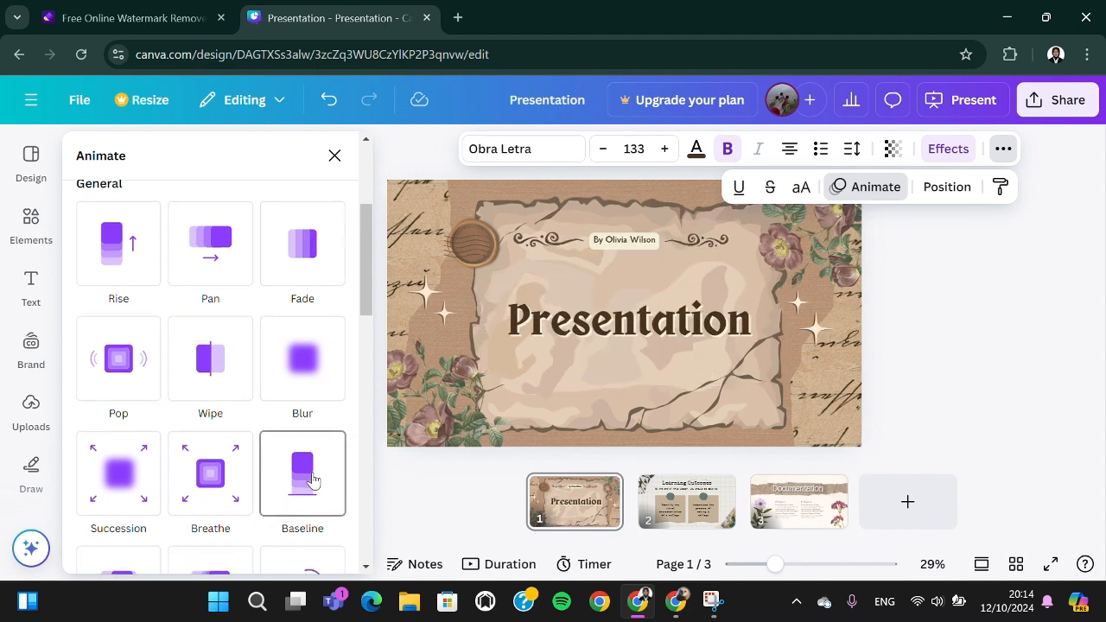
click(234, 482)
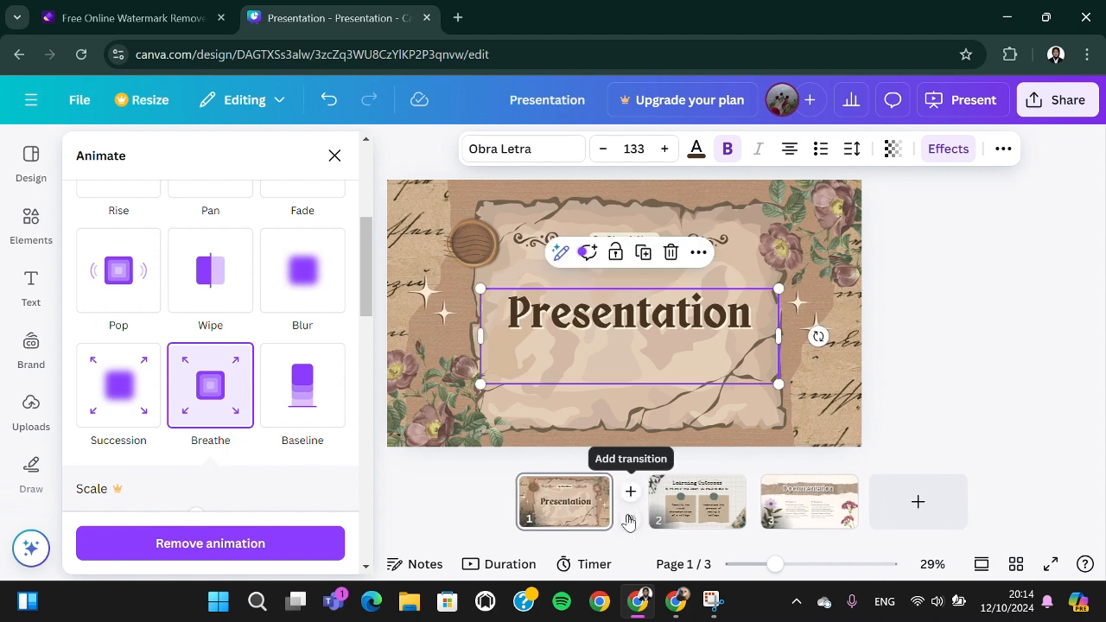
Step: Add a Line Wipe transition between pages 1 and 2 of the presentation
click(631, 522)
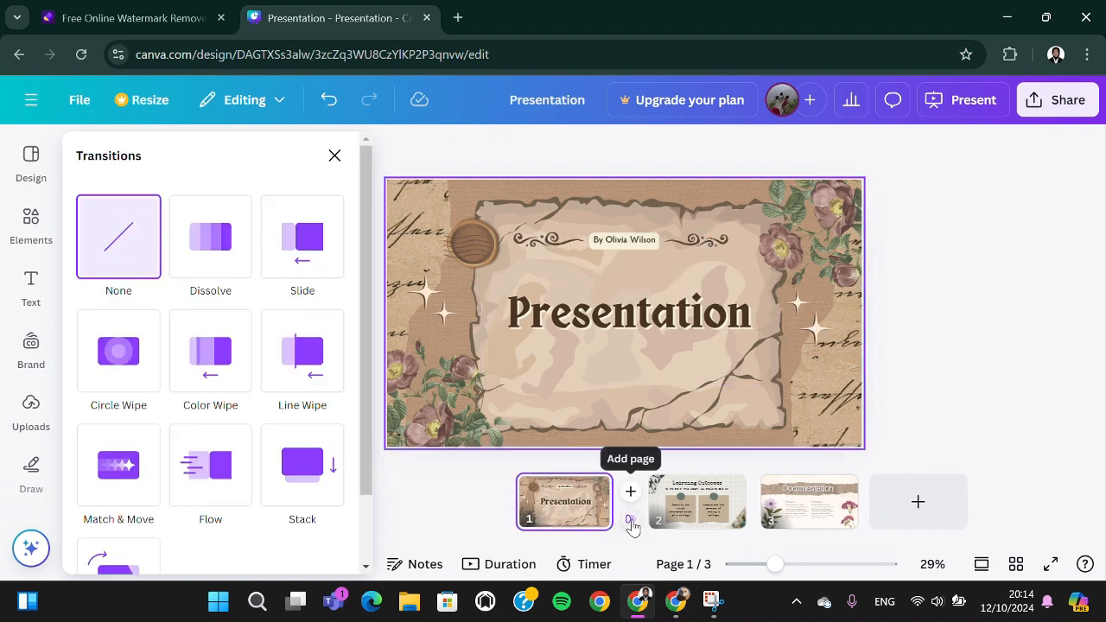
scroll(256, 424, down, 1)
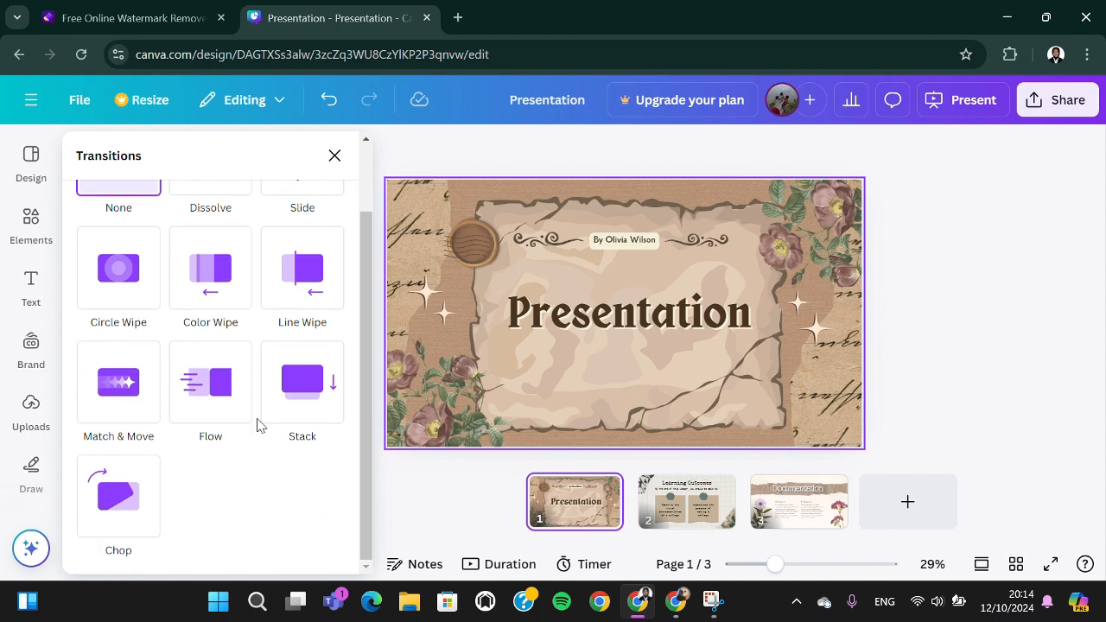
scroll(256, 424, up, 1)
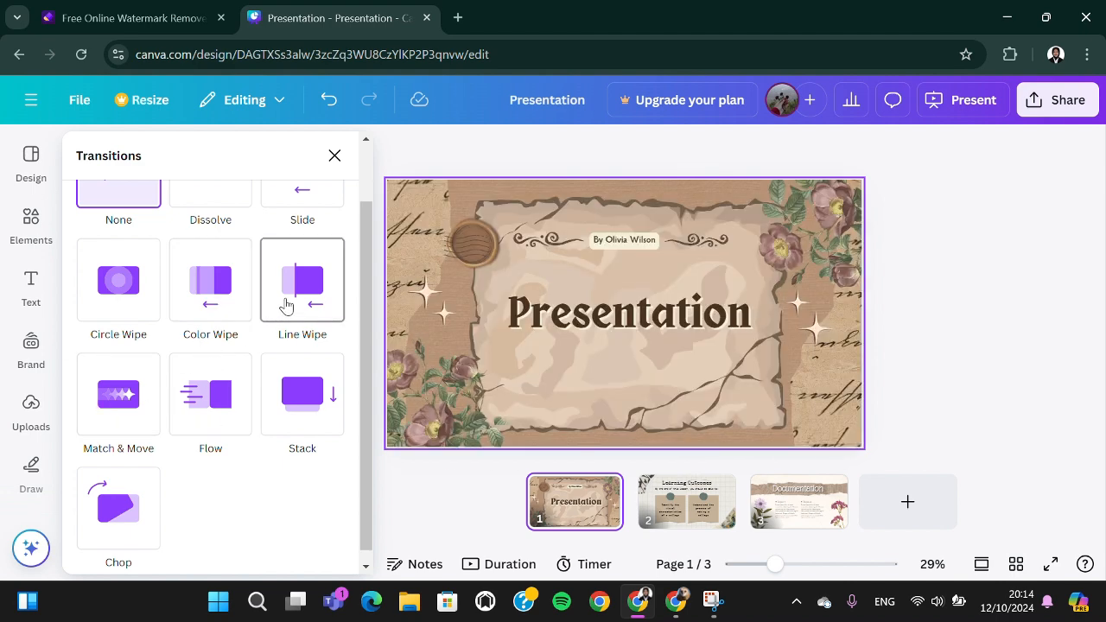
click(286, 306)
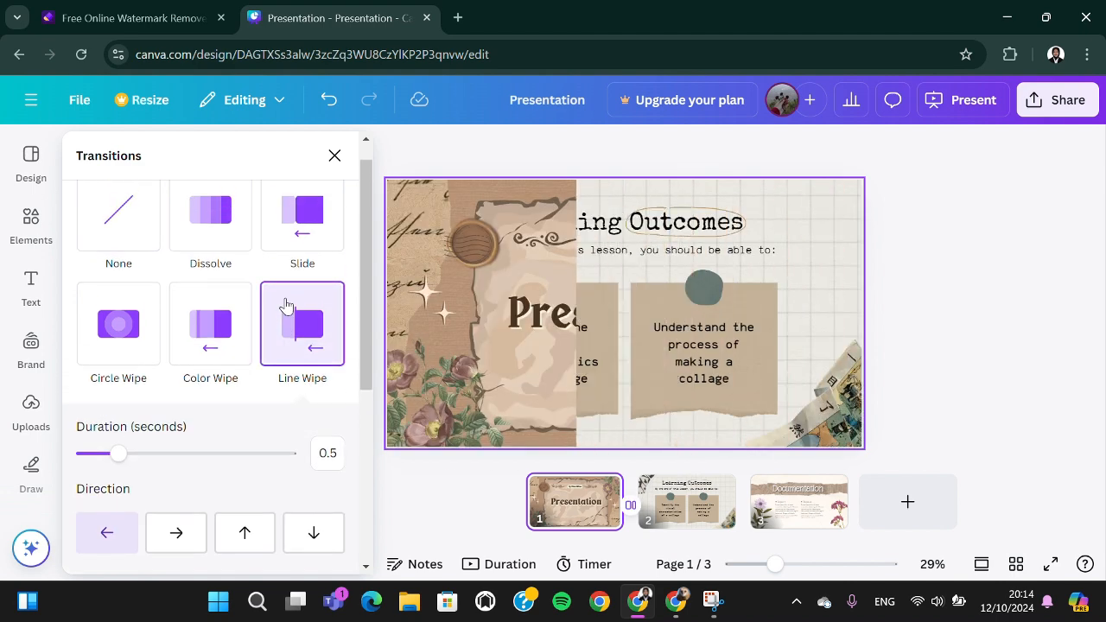
click(947, 315)
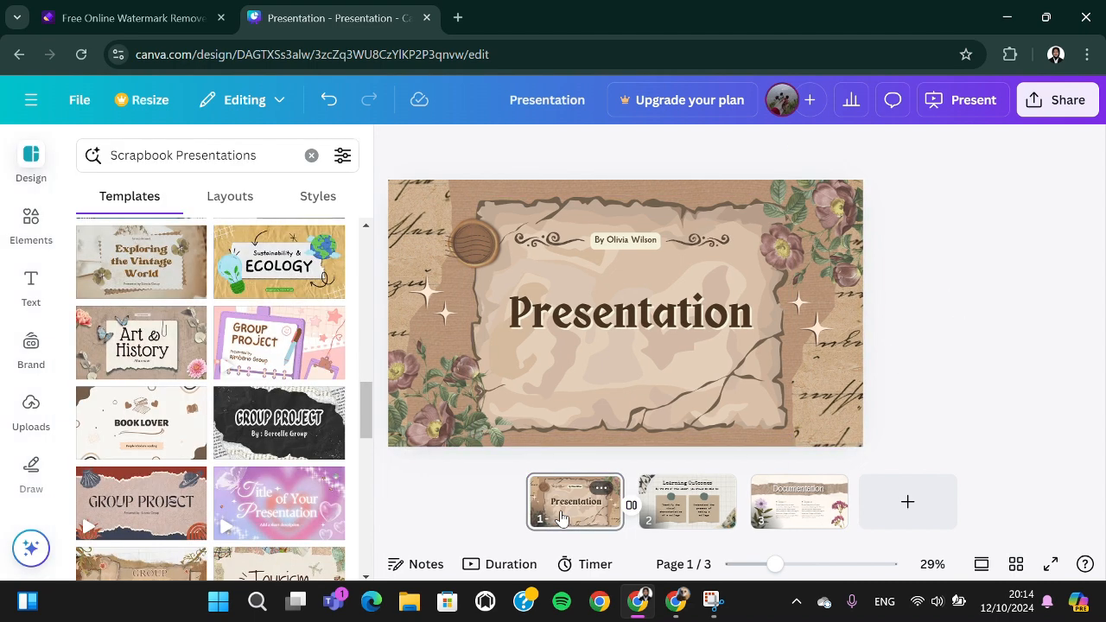